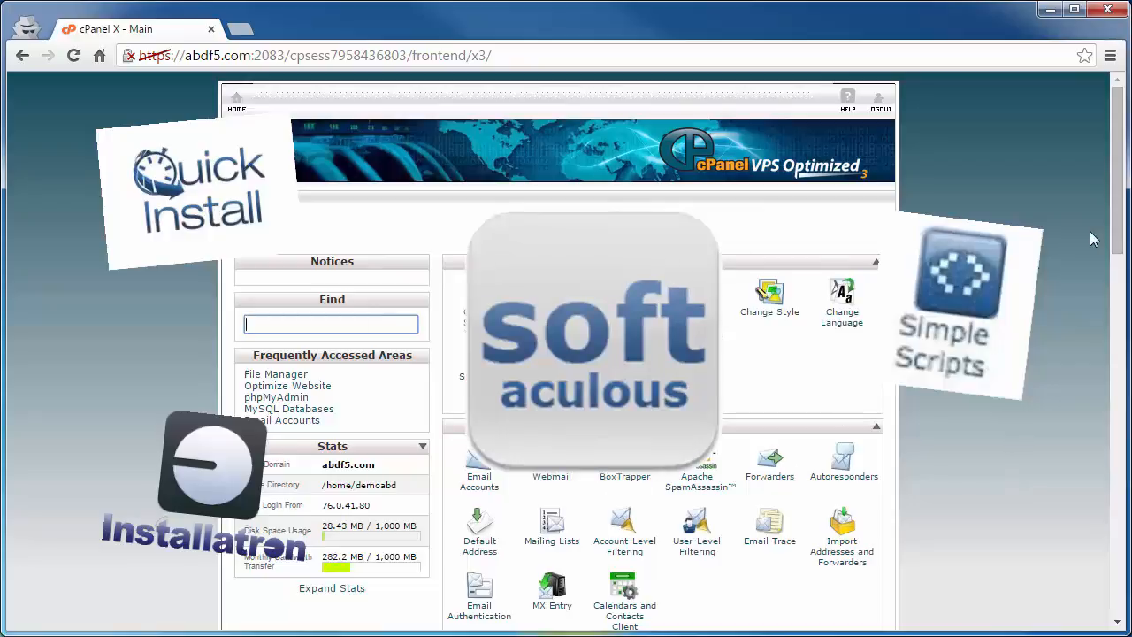
Scroll the cPanel home page to Software and launch the Softaculous apps installer.
left_click_drag(1117, 217, 1107, 546)
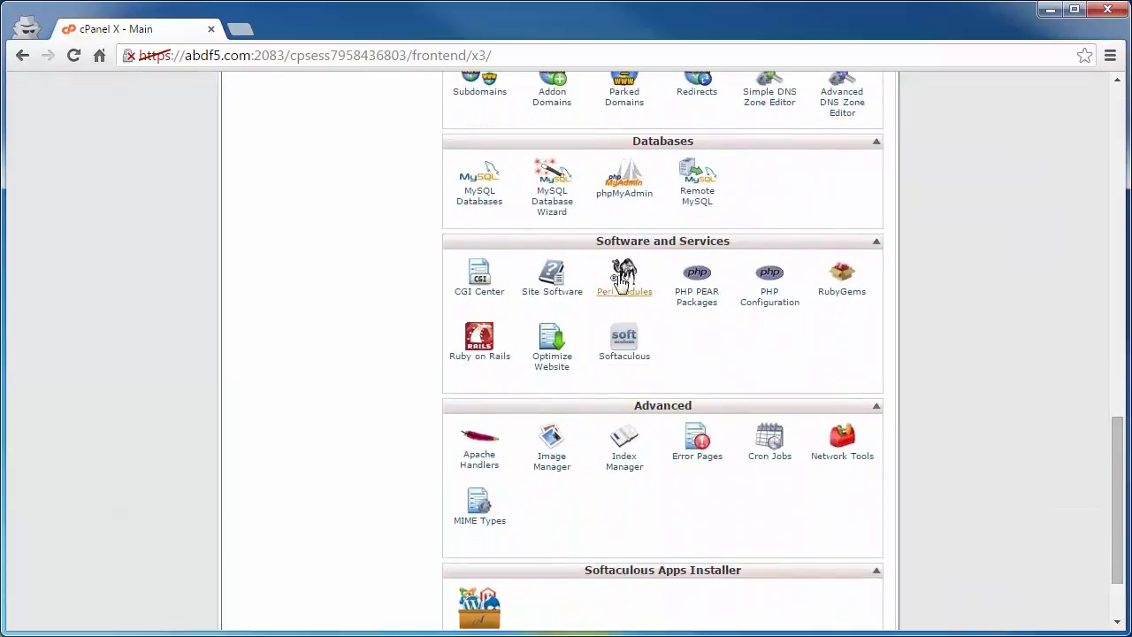
left_click(623, 358)
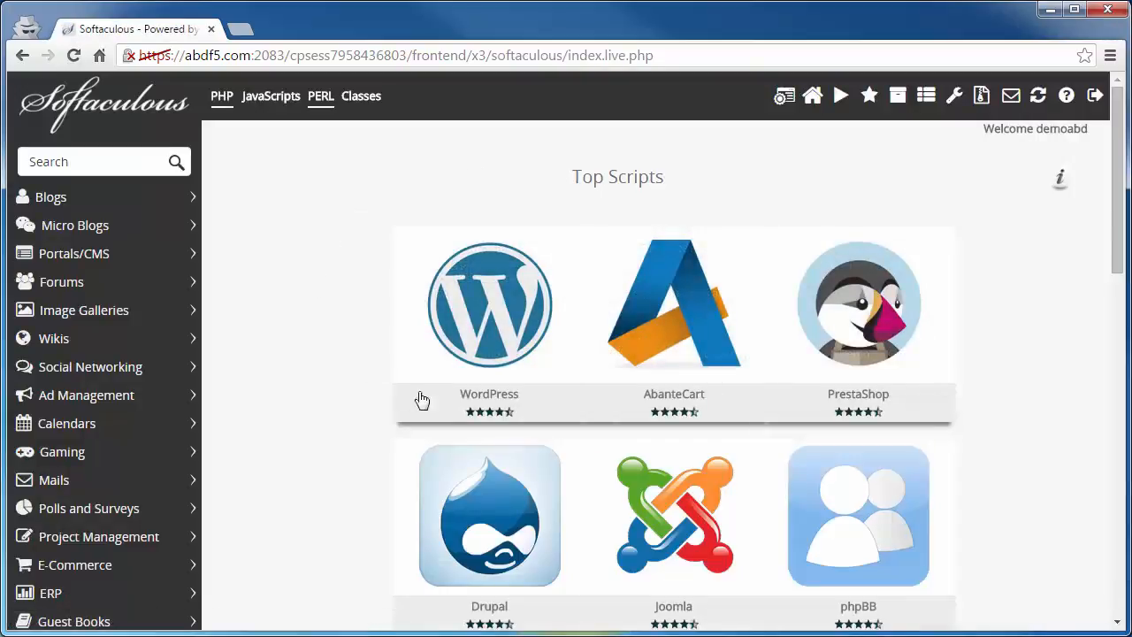
Open the WordPress card from Softaculous Top Scripts to view its 4.3.1 overview.
mouse_move(496, 318)
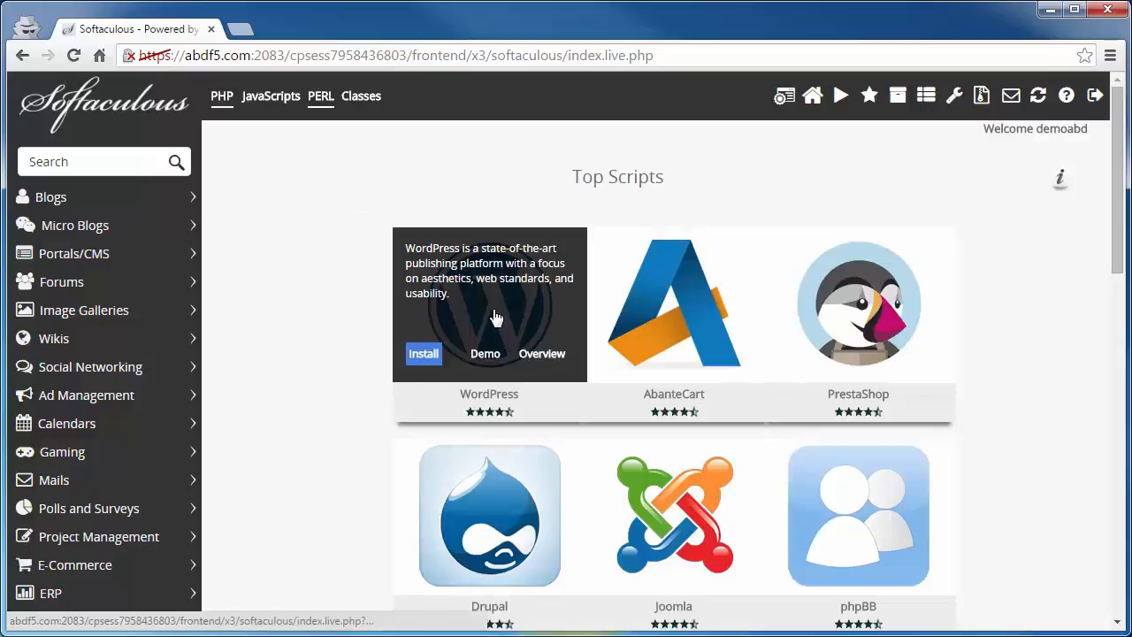
left_click(497, 318)
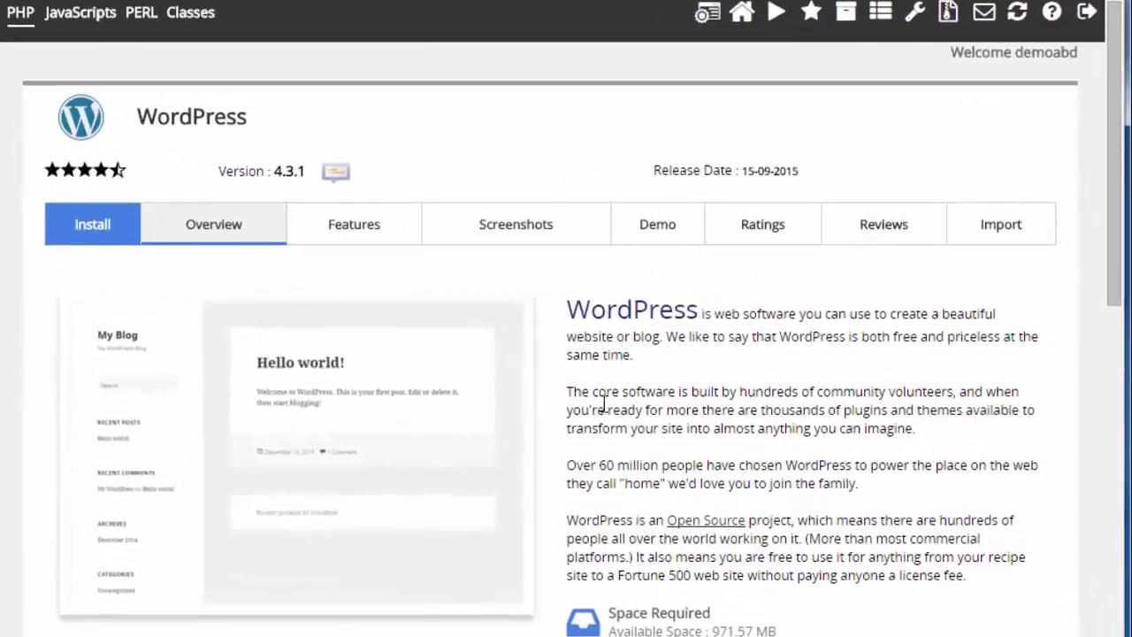
left_click(84, 234)
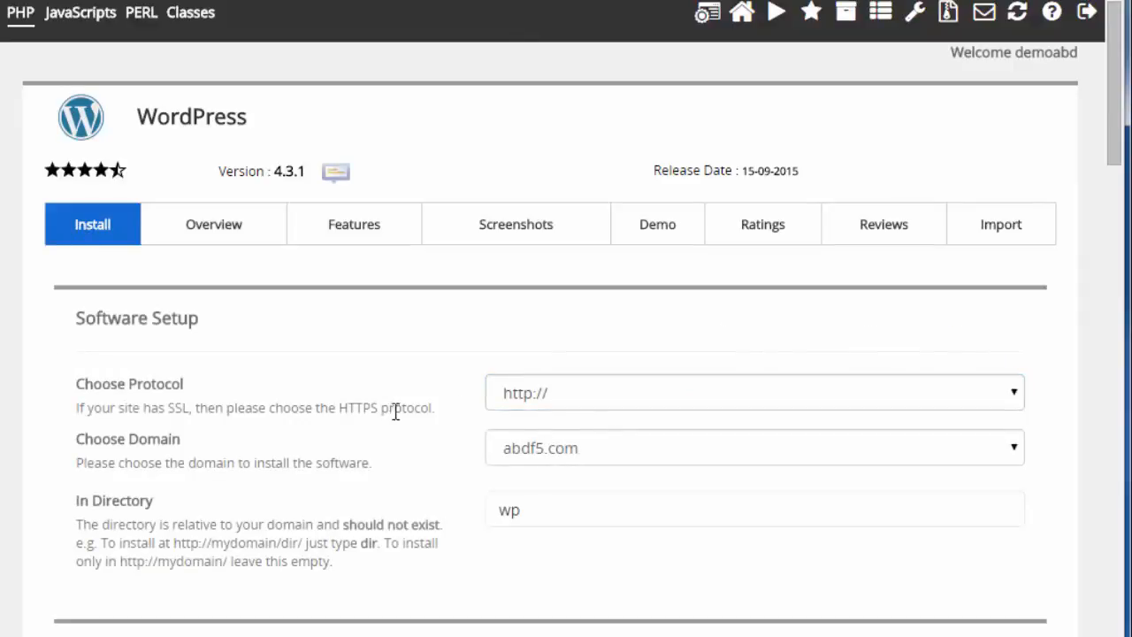
left_click(569, 402)
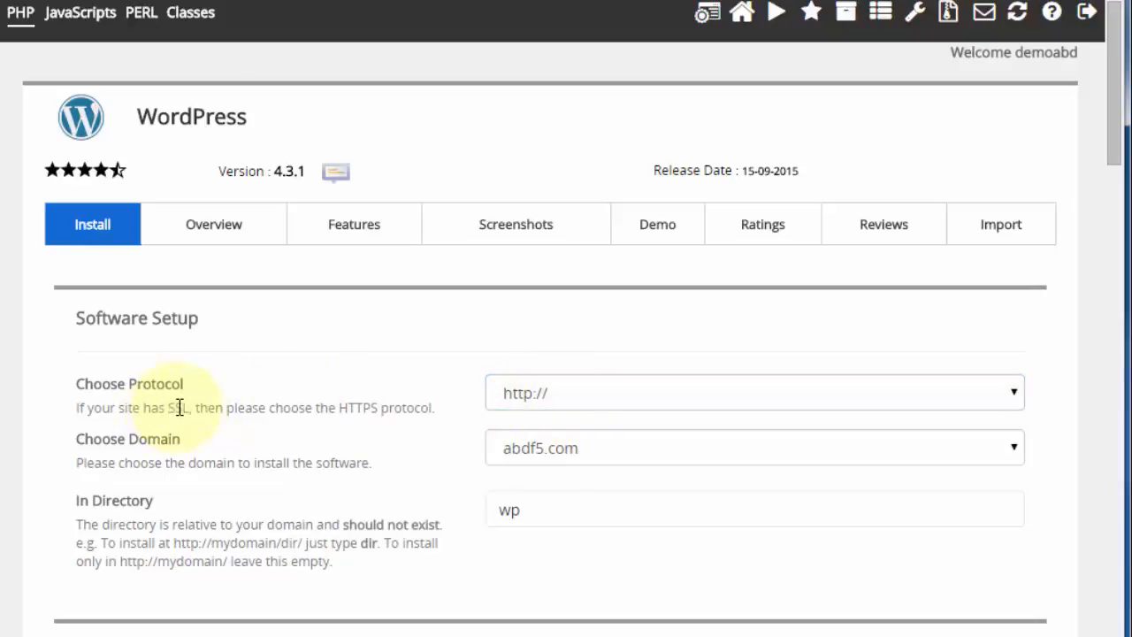
left_click(553, 440)
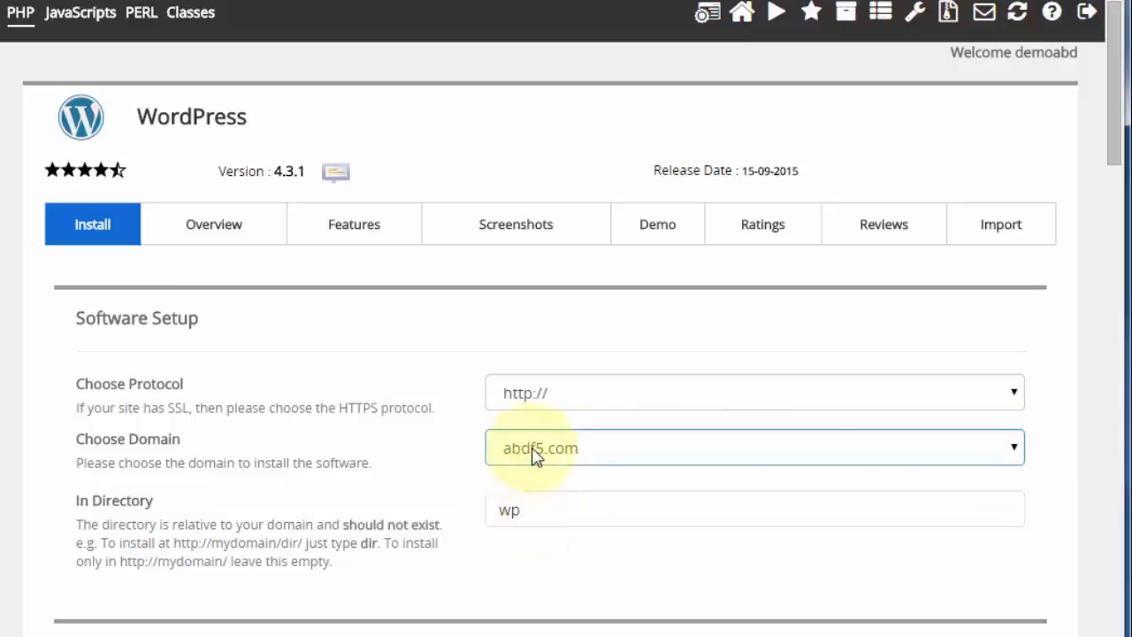
left_click_drag(533, 514, 487, 521)
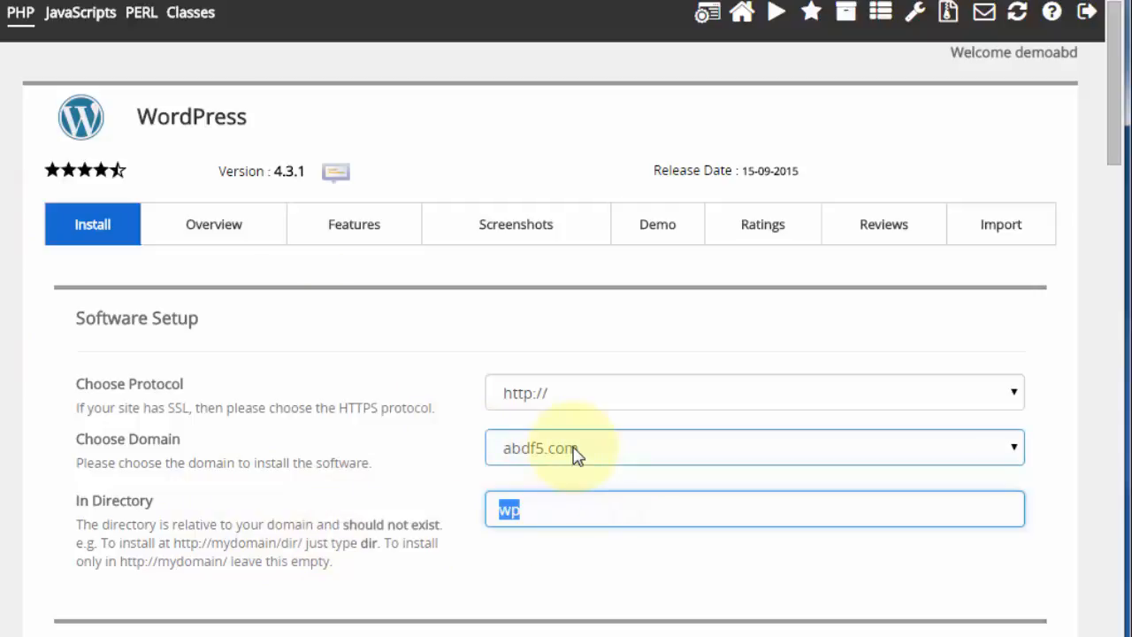
key("BackSpace")
scroll(395, 521, "down", 4)
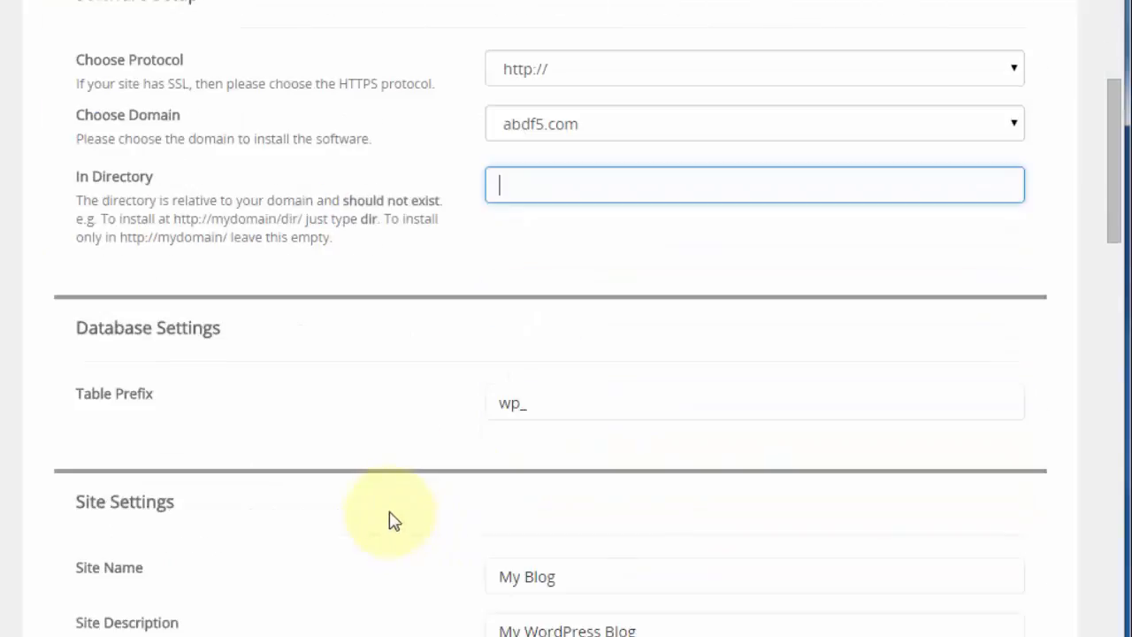
scroll(394, 521, "down", 1)
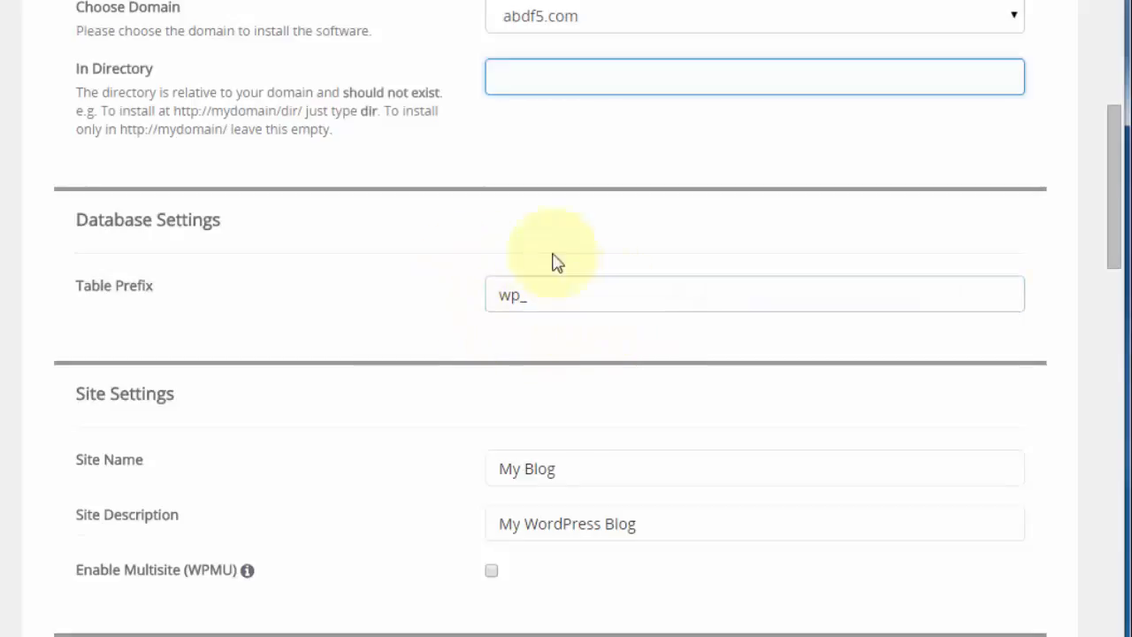
scroll(460, 324, "down", 2)
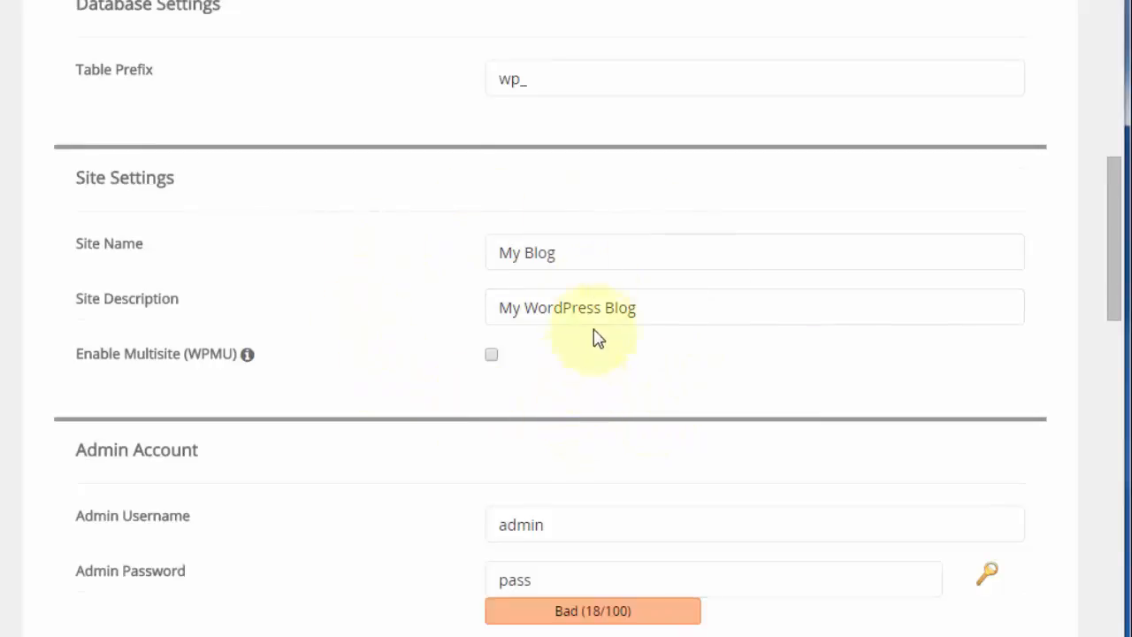
left_click(531, 248)
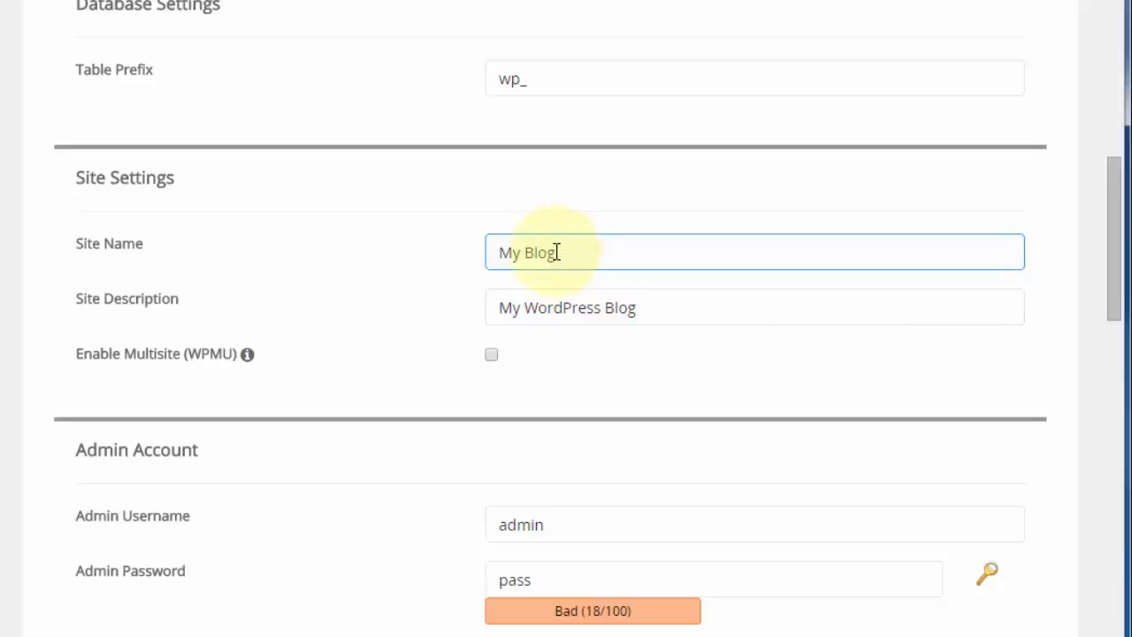
left_click(366, 316)
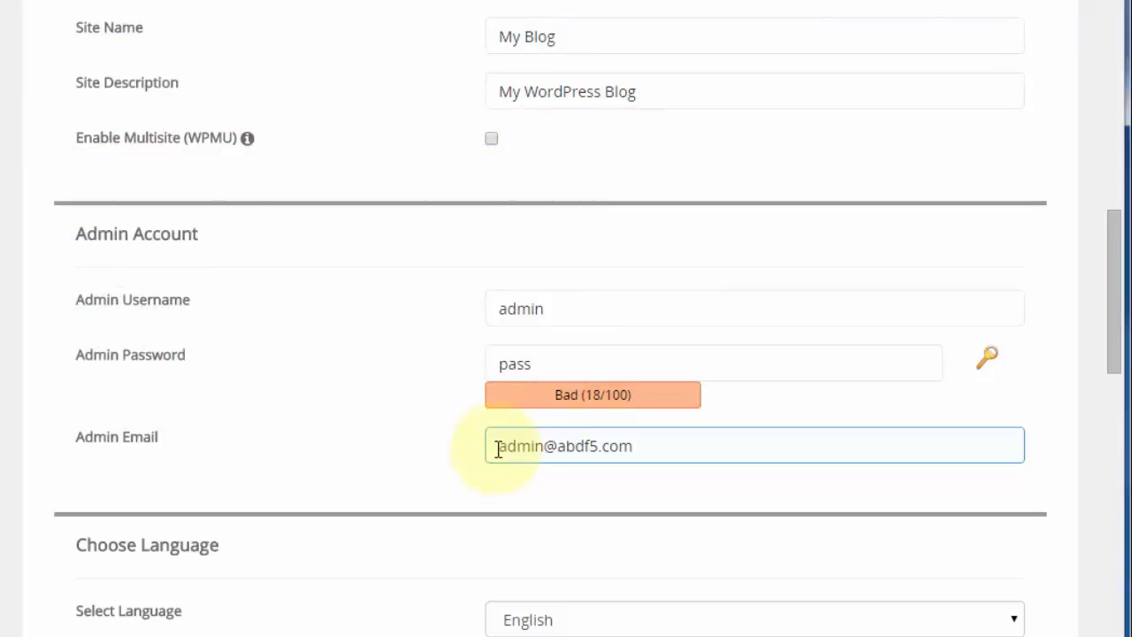
Change the admin username and generate a random strong admin password.
left_click(557, 307)
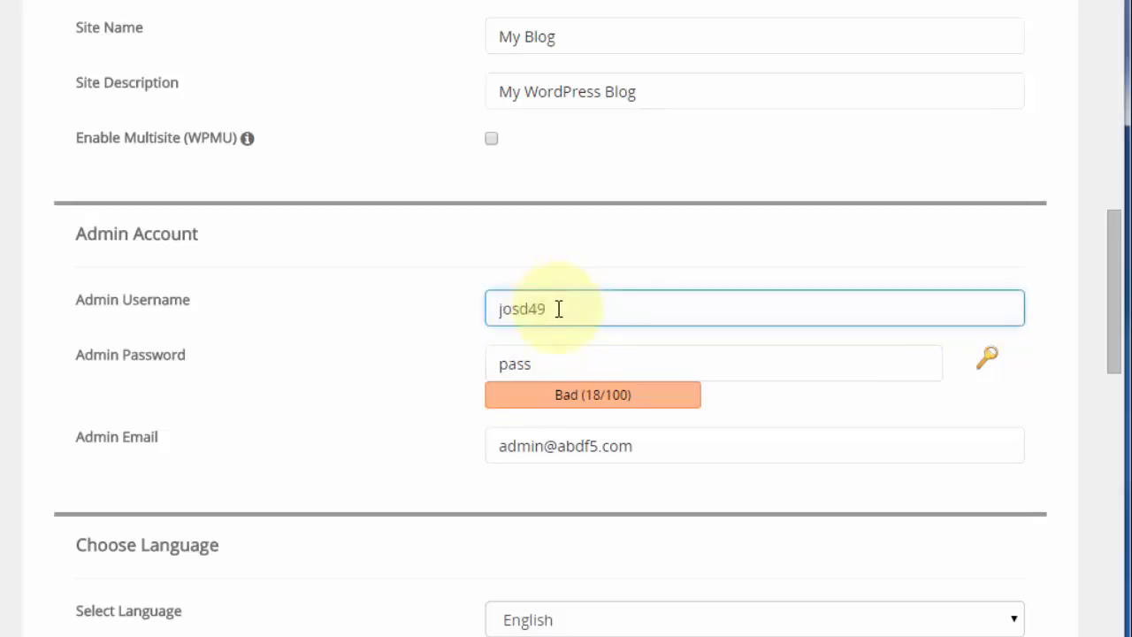
left_click(535, 364)
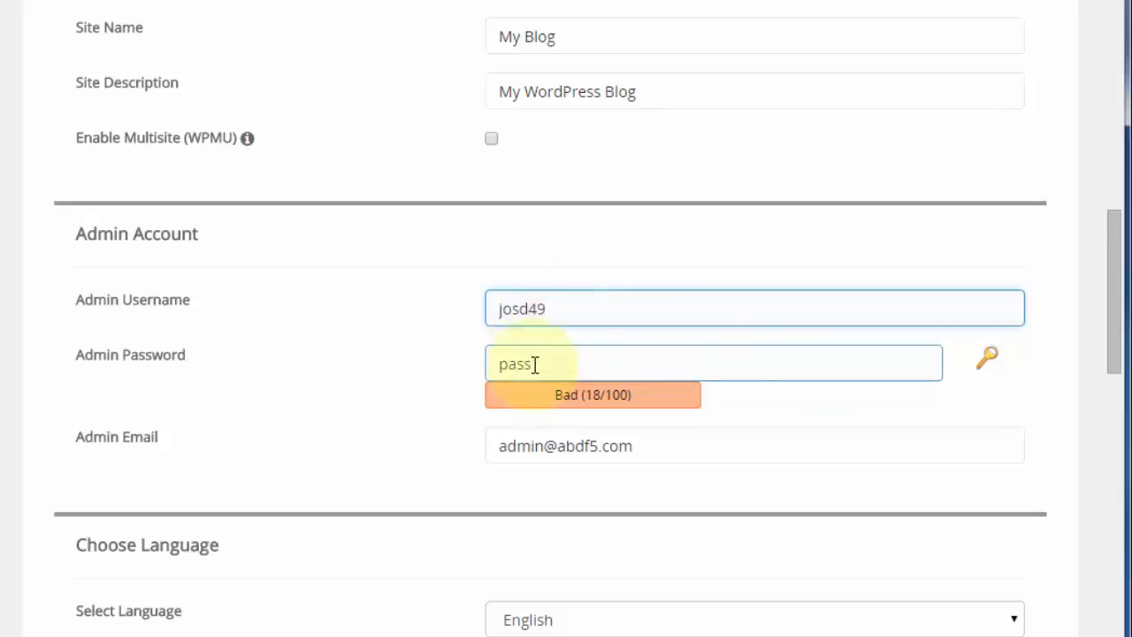
left_click(989, 363)
left_click(990, 363)
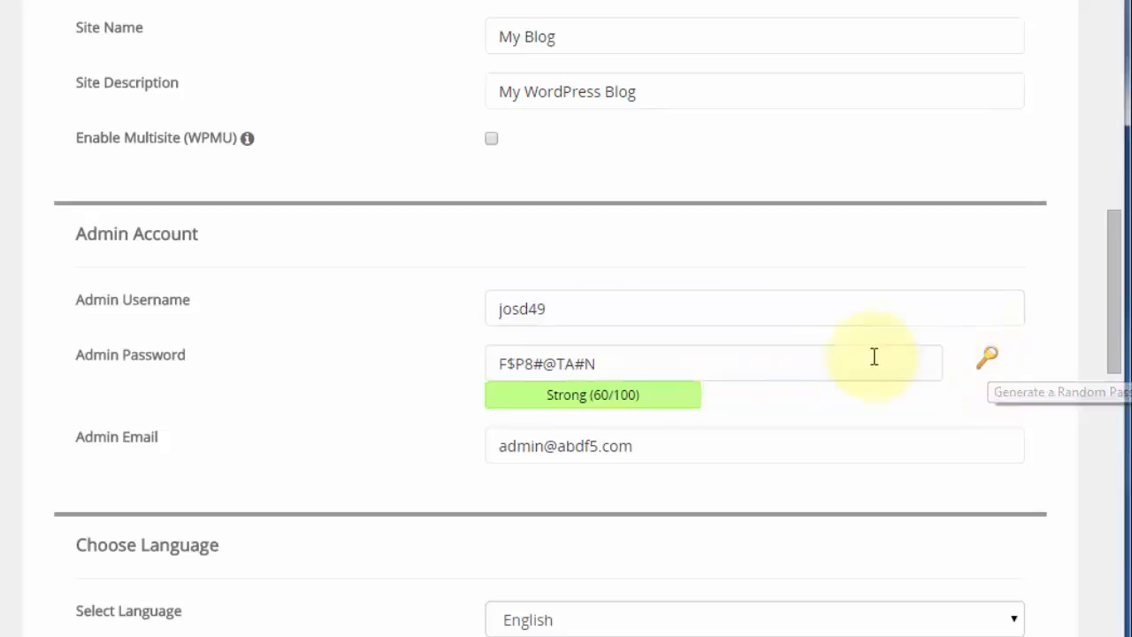
left_click(597, 369)
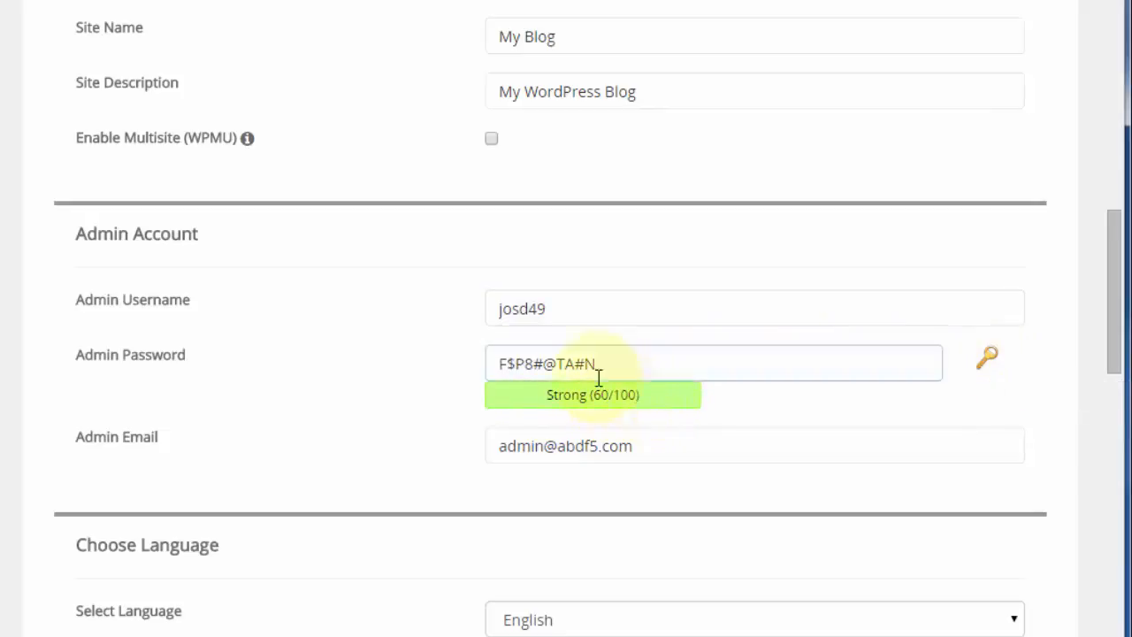
left_click(597, 400)
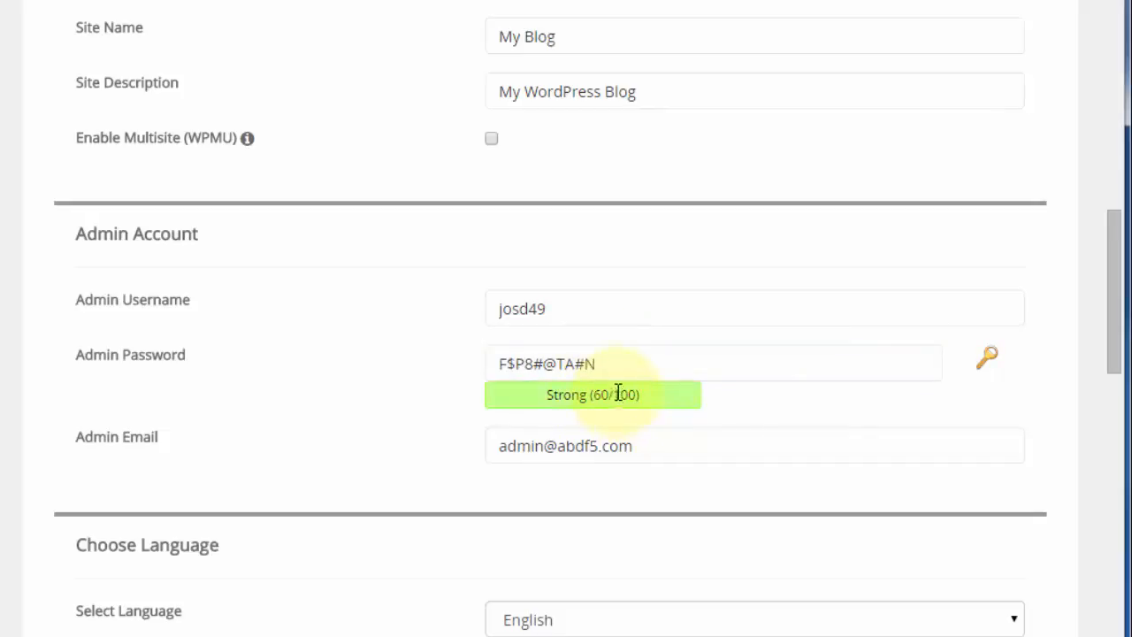
Append extra characters to the admin password, then copy it for later use.
left_click(619, 364)
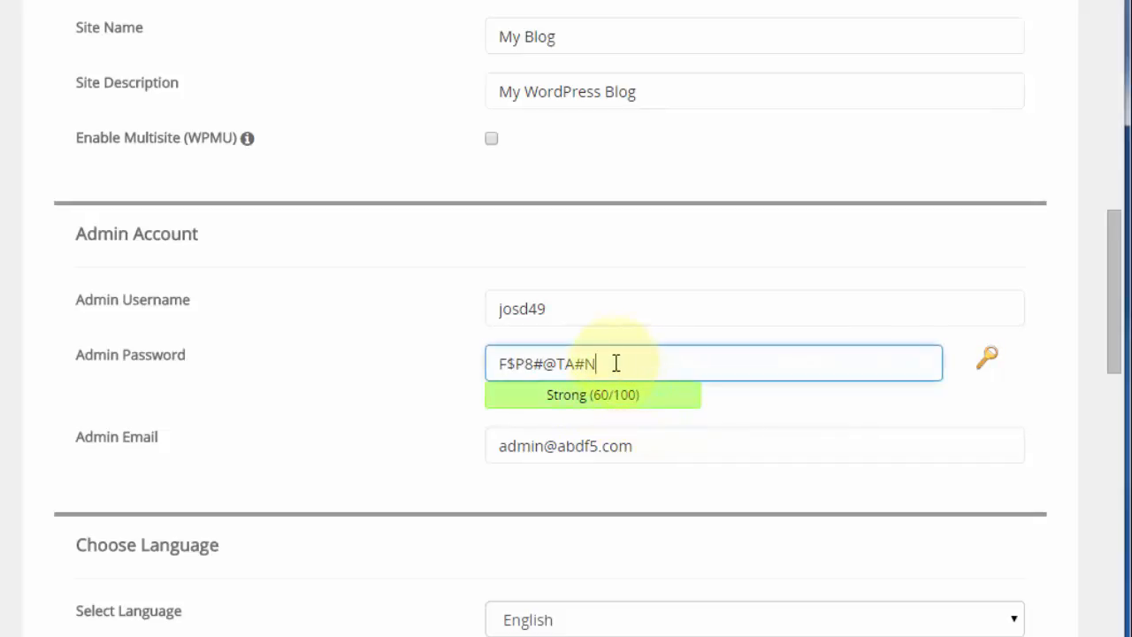
left_click_drag(651, 364, 499, 370)
right_click(518, 365)
left_click(553, 468)
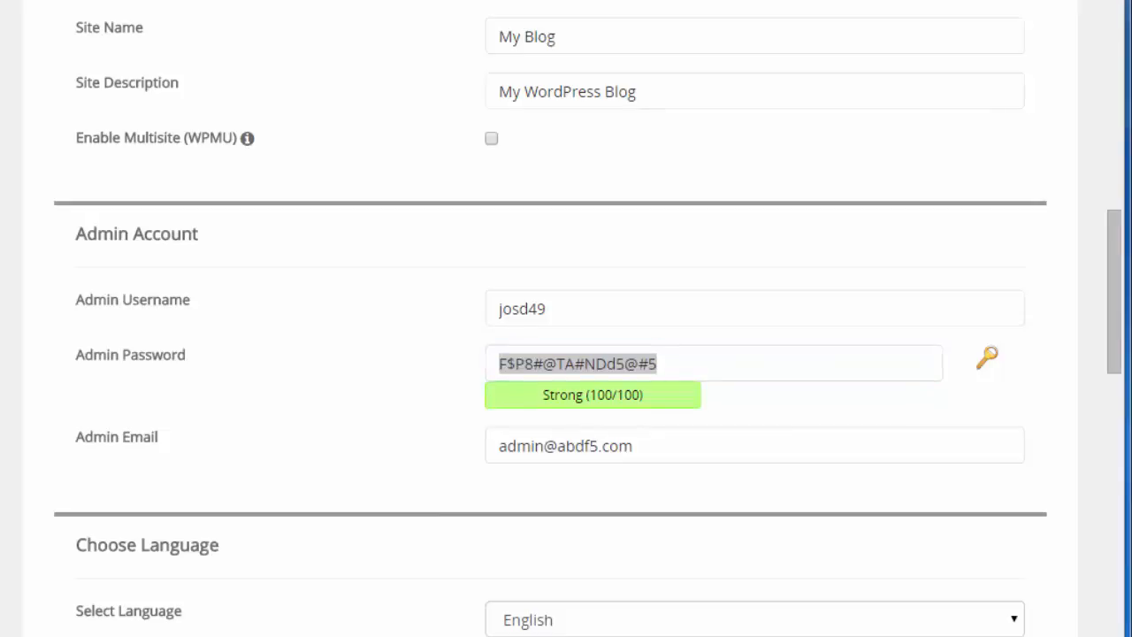
scroll(348, 451, "down", 4)
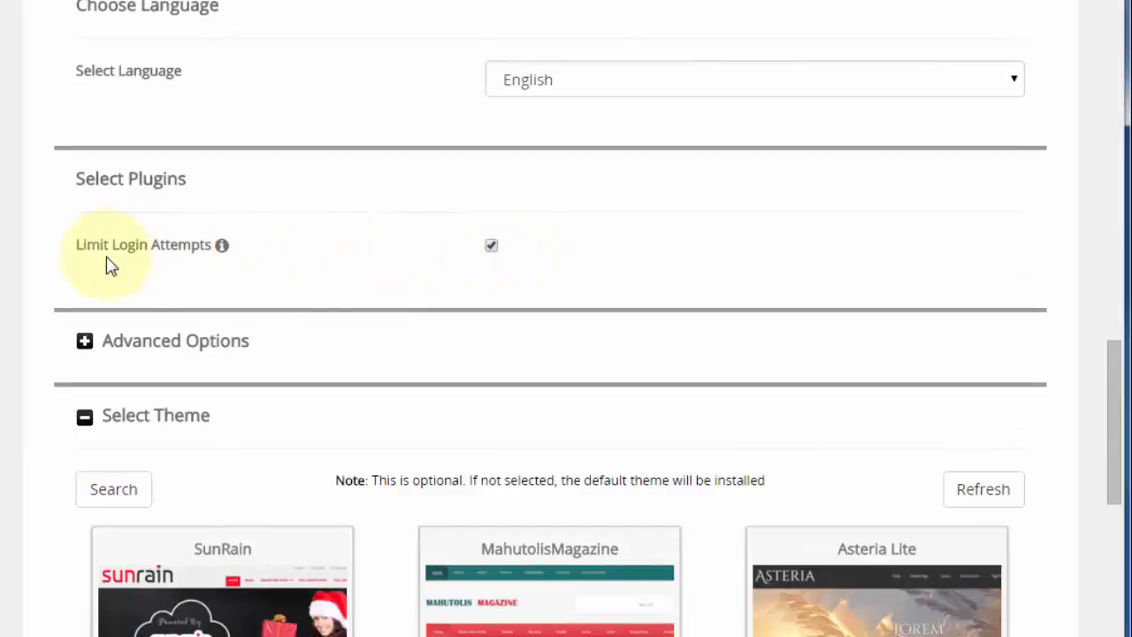
mouse_move(223, 248)
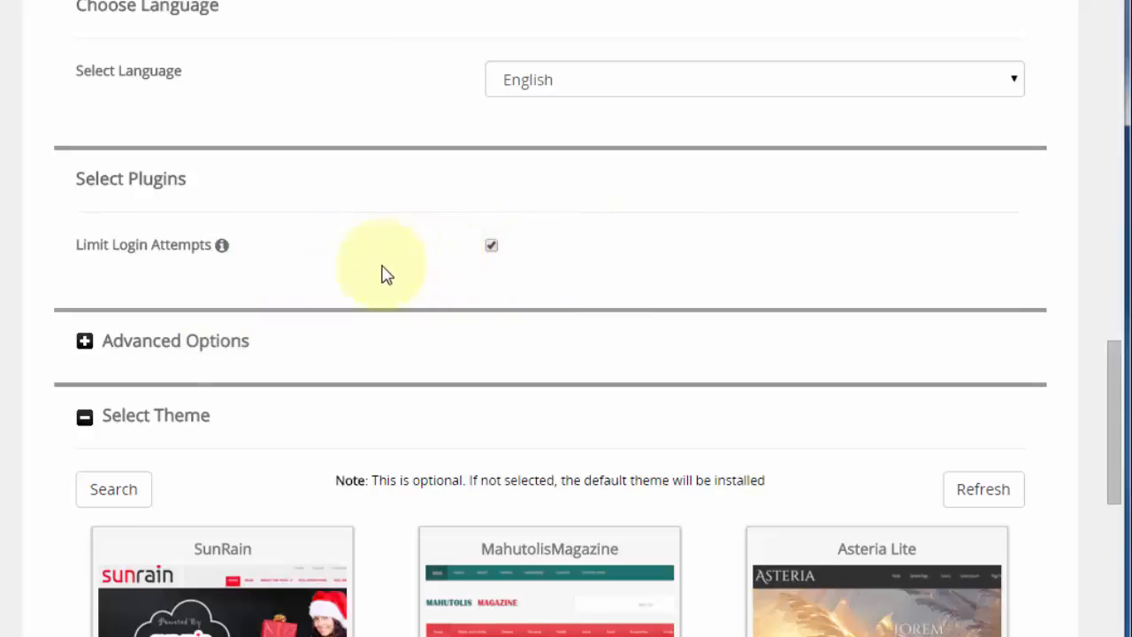
Expand Advanced Options to reveal database name wp425 and backup settings.
left_click(157, 344)
scroll(162, 351, "down", 4)
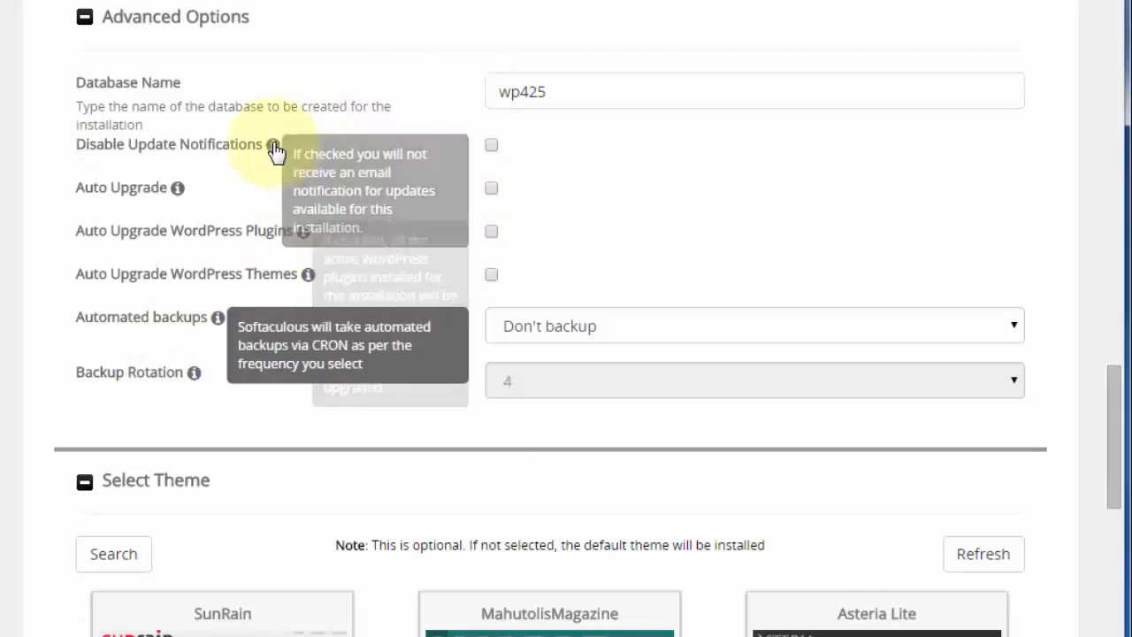
mouse_move(177, 189)
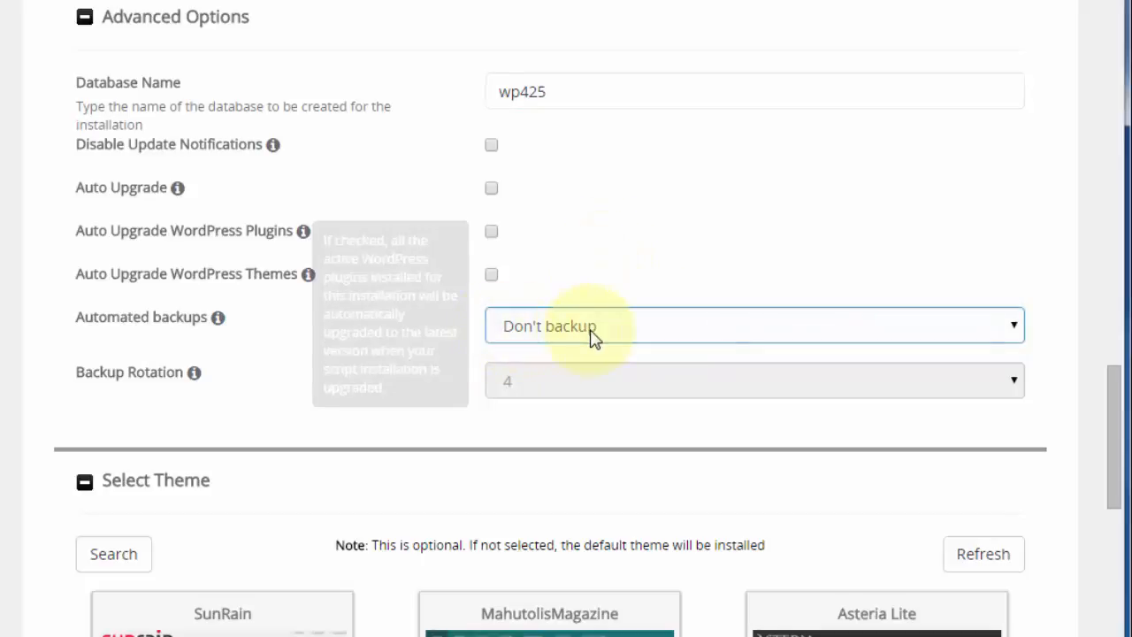
Try Once a day backups with rotation 4, then revert automated backups to Don't backup.
left_click(530, 326)
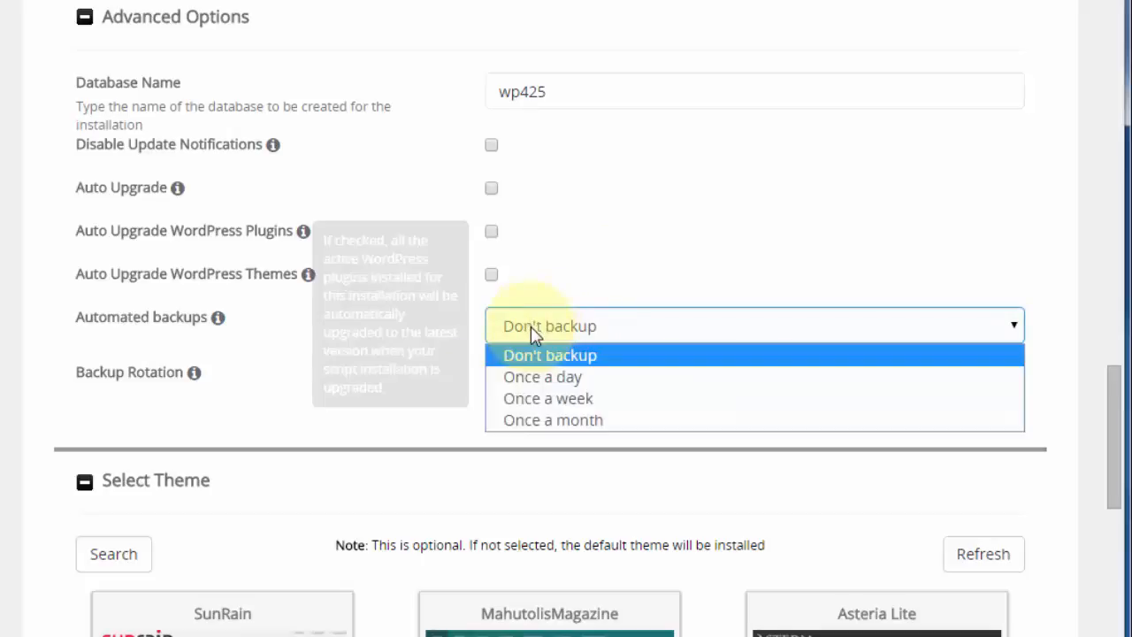
left_click(570, 378)
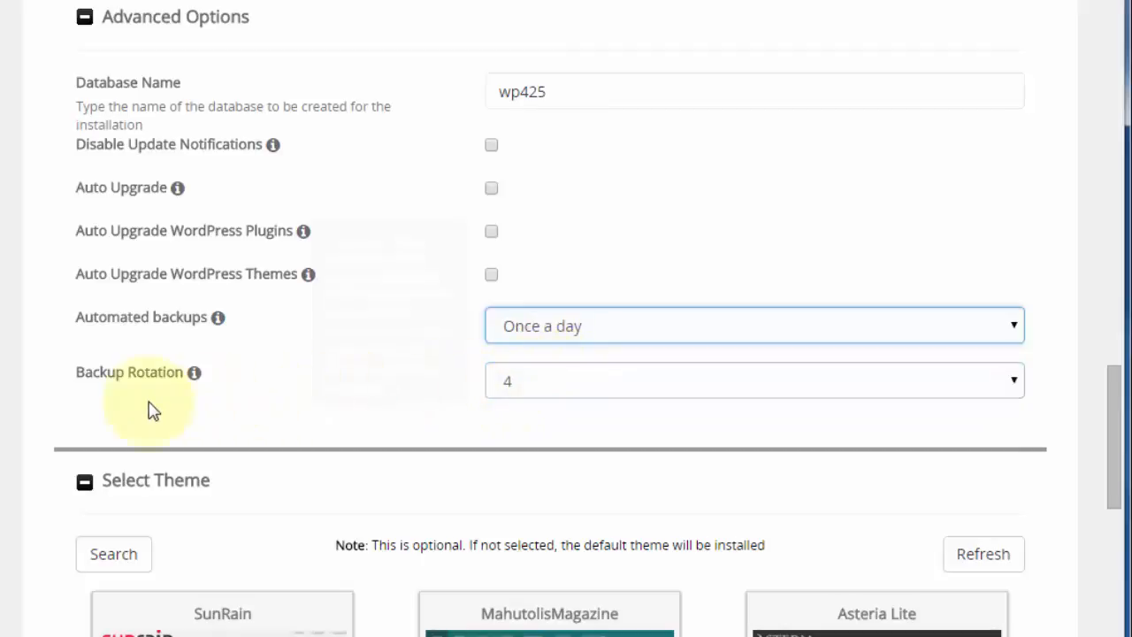
left_click(531, 391)
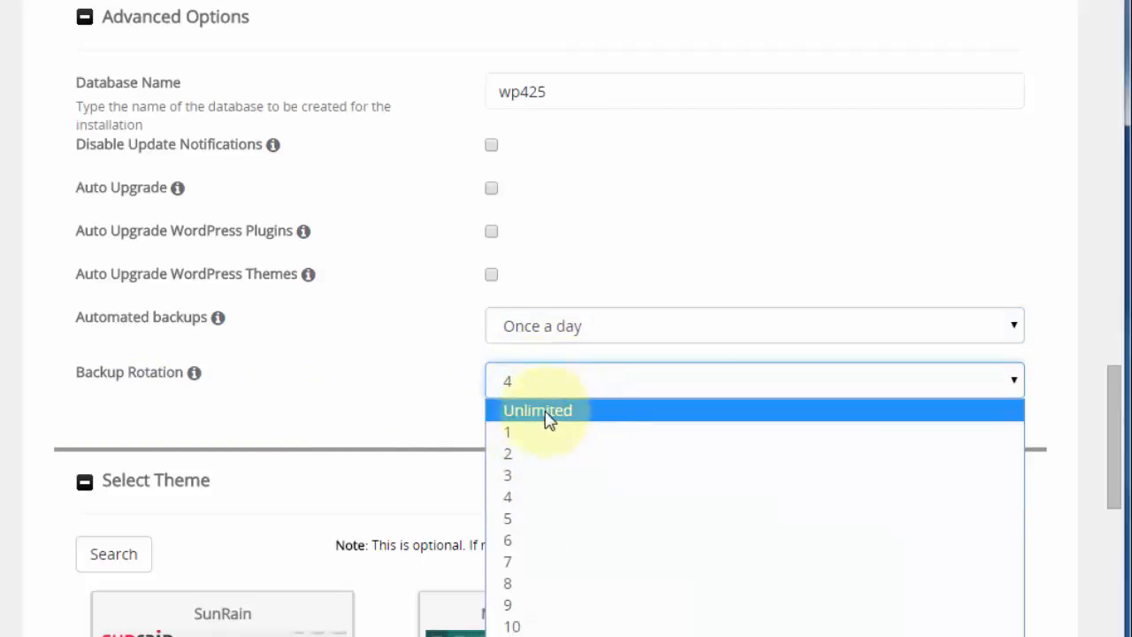
left_click(510, 505)
left_click(614, 339)
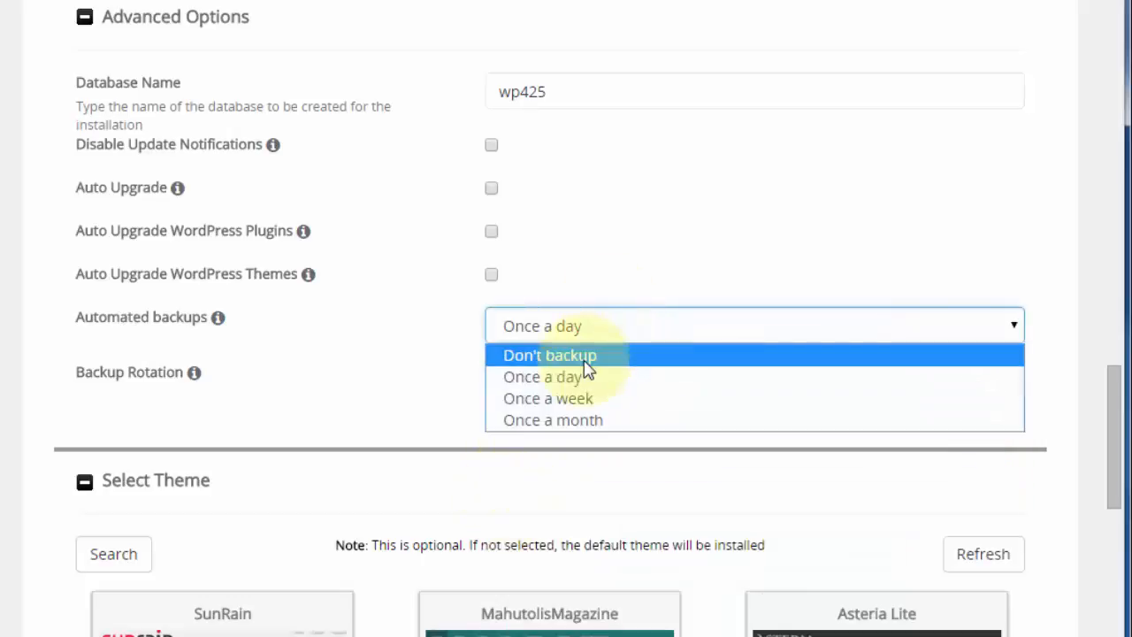
left_click(584, 361)
scroll(624, 199, "down", 4)
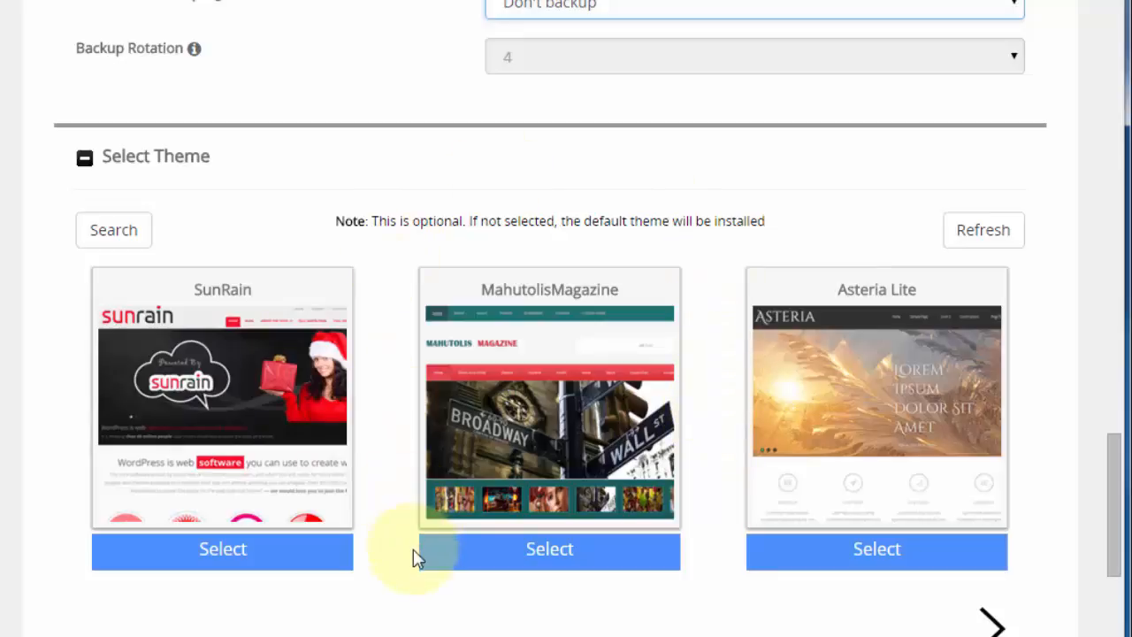
scroll(403, 573, "down", 3)
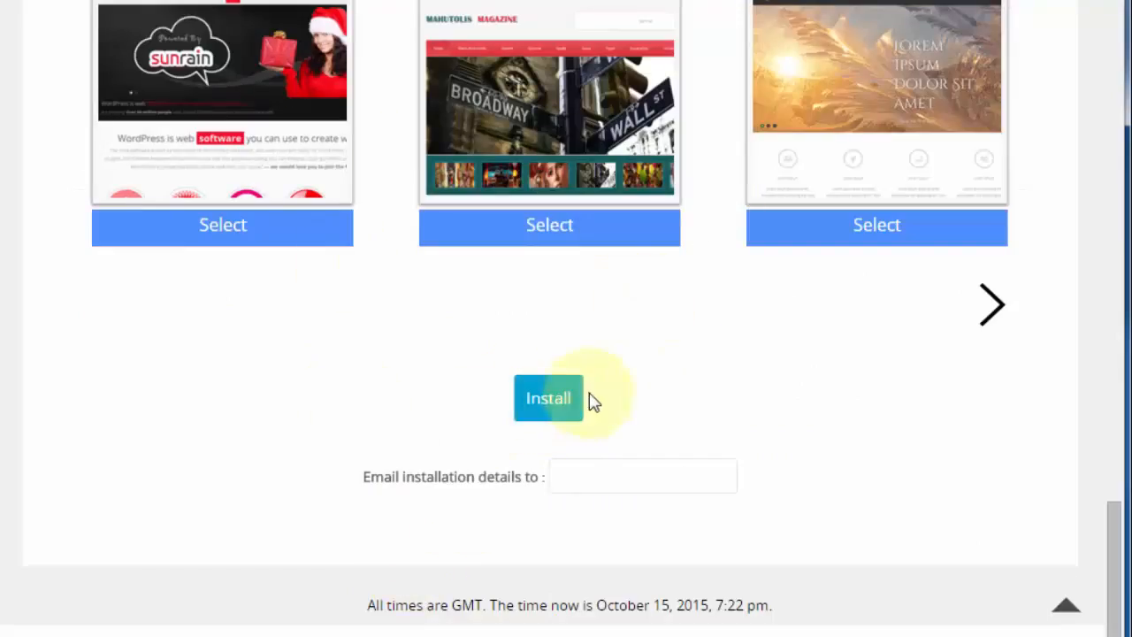
left_click(541, 403)
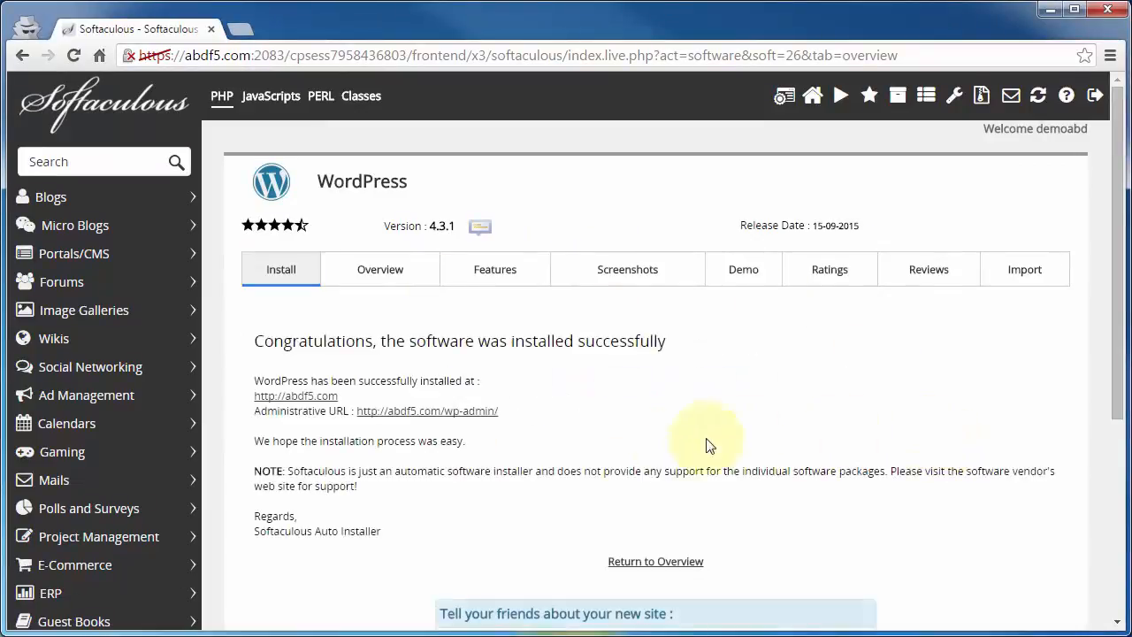
left_click(270, 397)
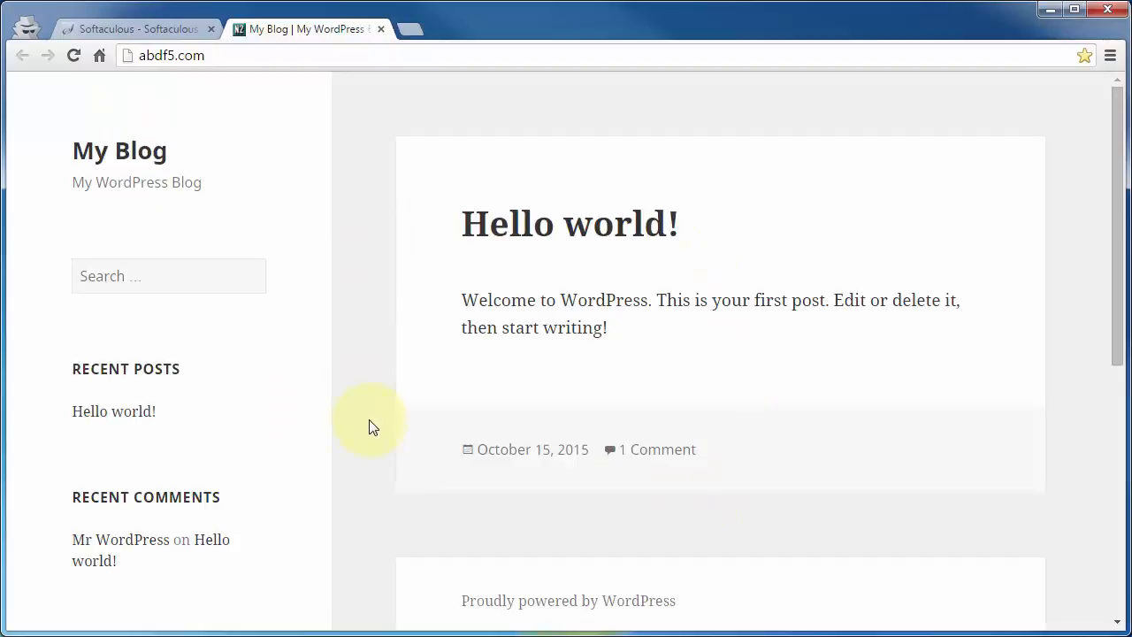
left_click(145, 30)
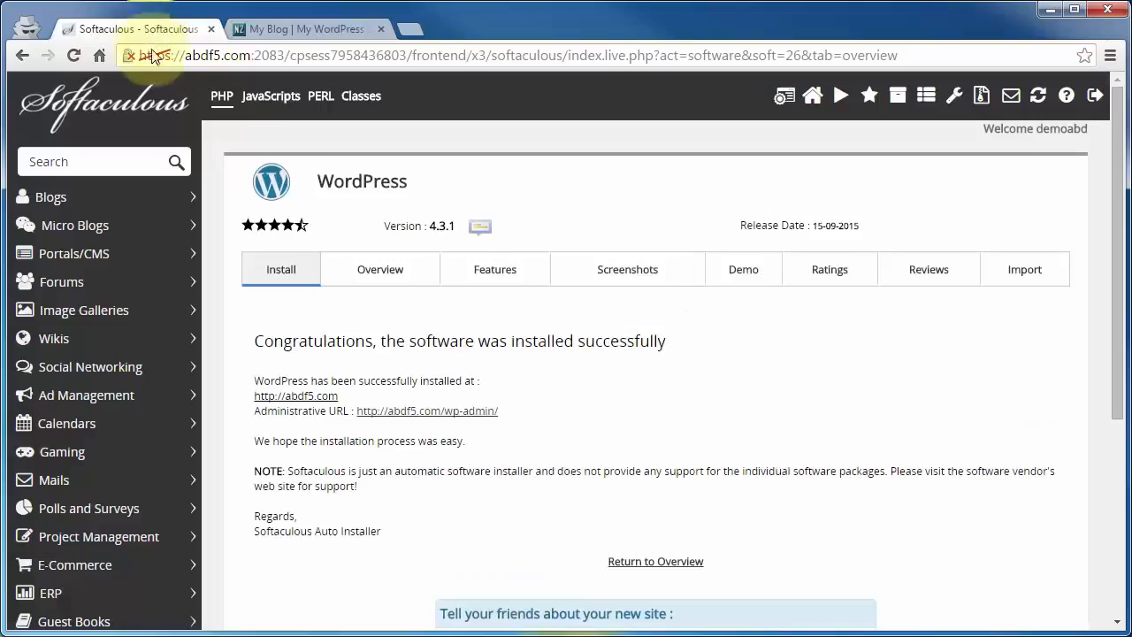
left_click(392, 413)
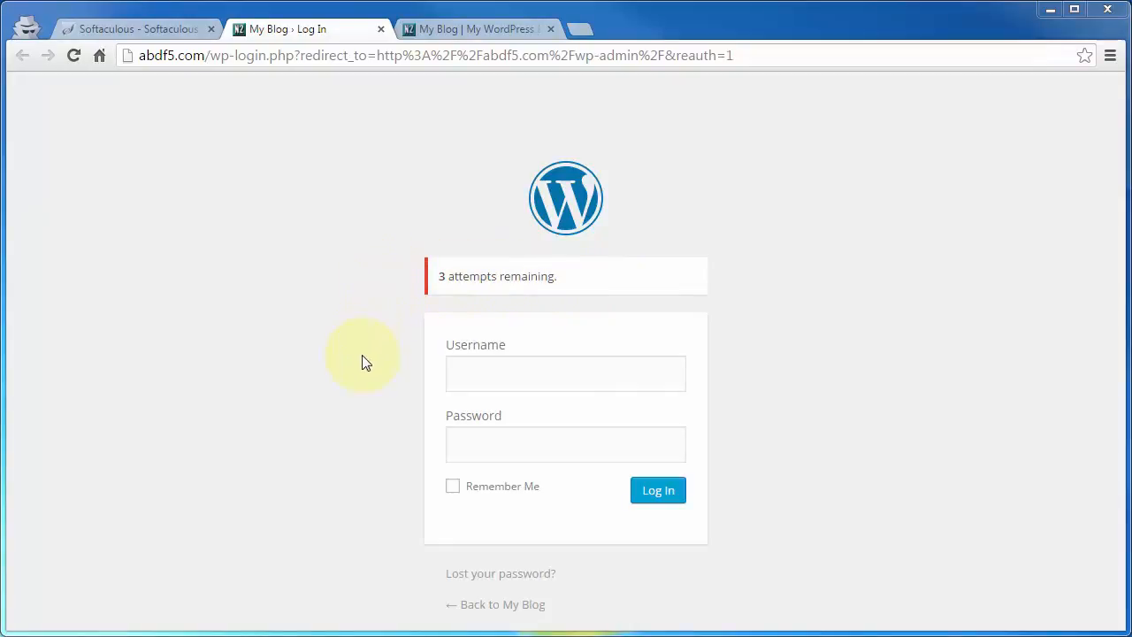
Log in to WordPress with the admin username and password.
left_click(485, 376)
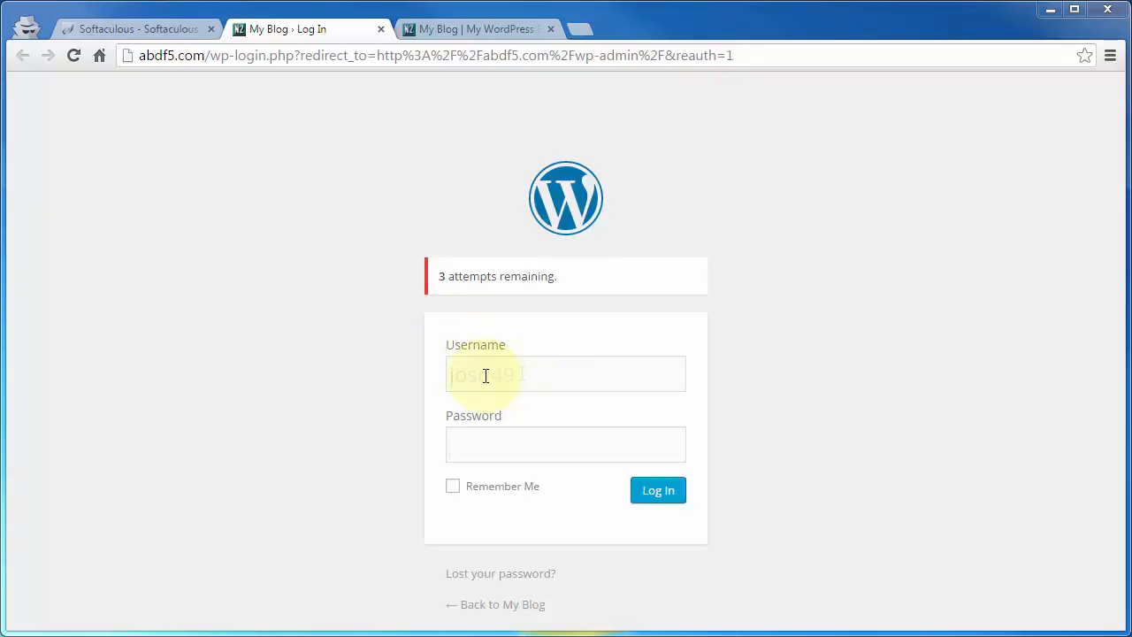
type("josd49")
key("Tab")
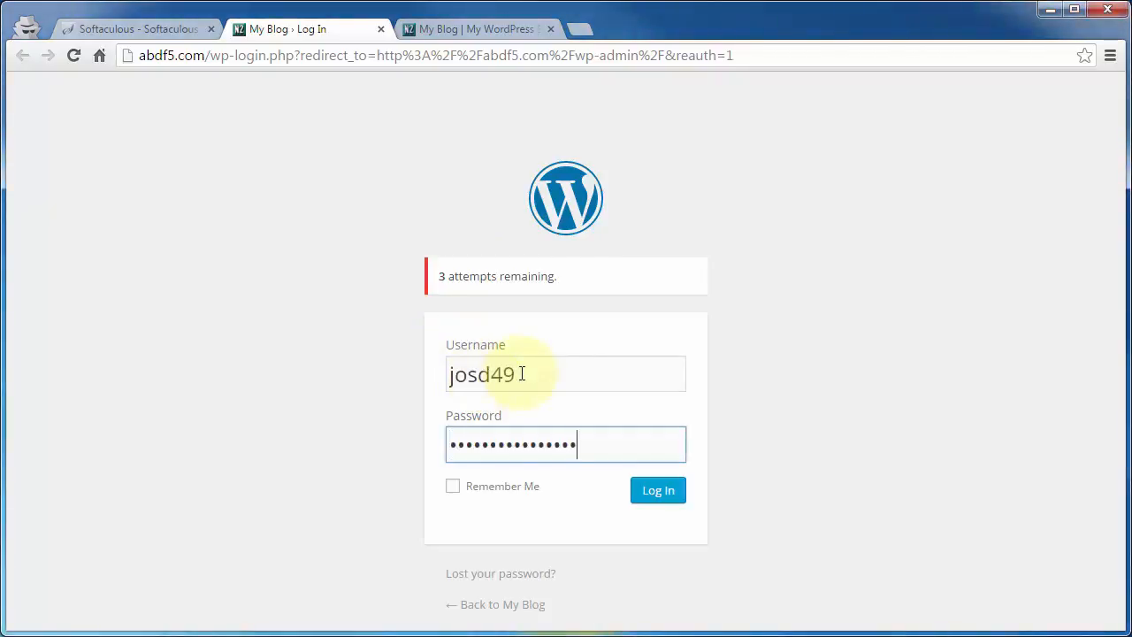
left_click(670, 493)
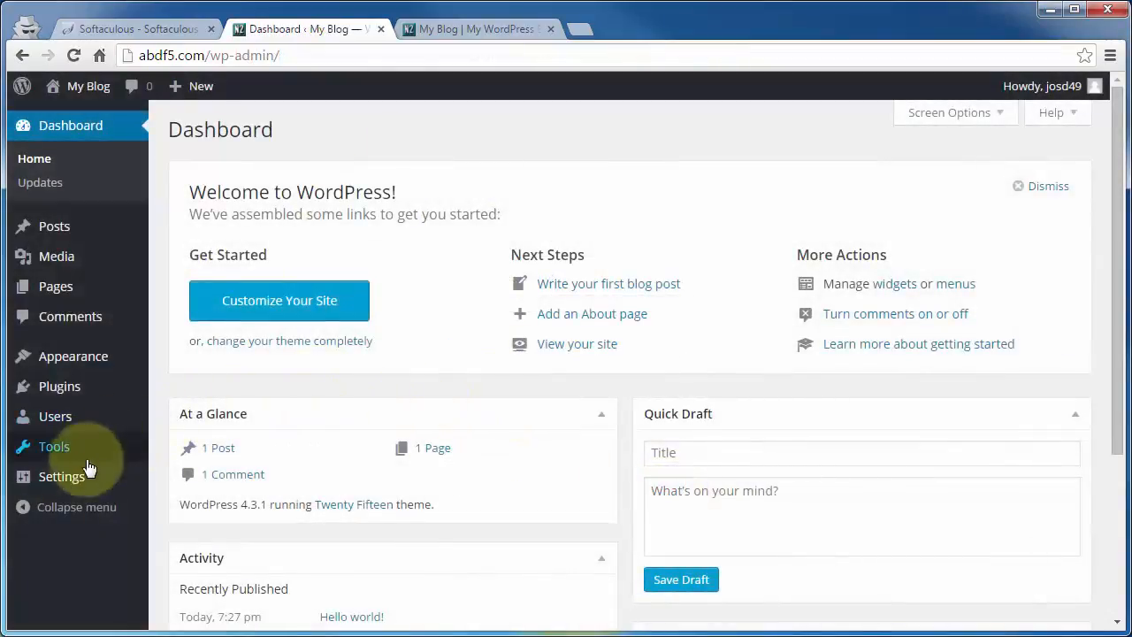
Go to Settings > General to see title My Blog and tagline My WordPress Blog.
mouse_move(18, 482)
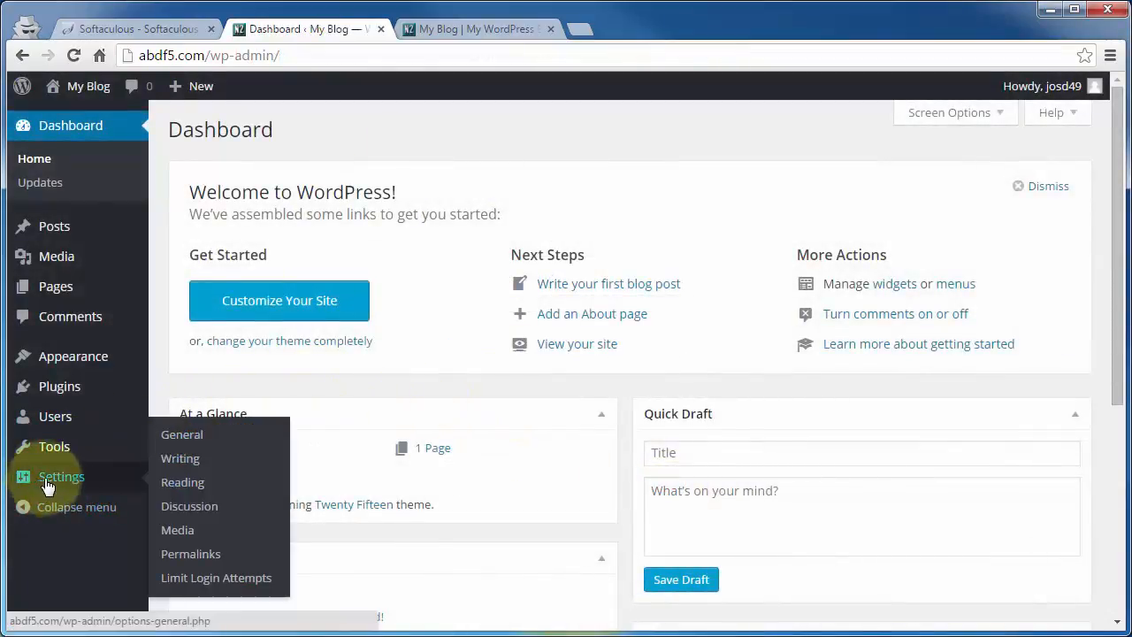
left_click(181, 436)
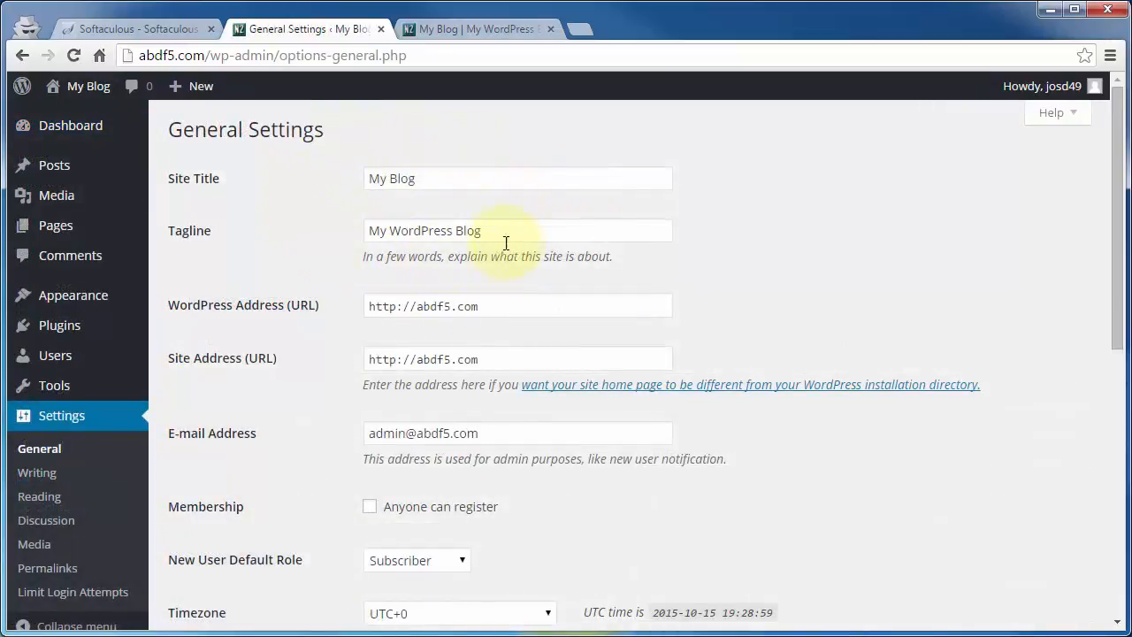
mouse_move(22, 295)
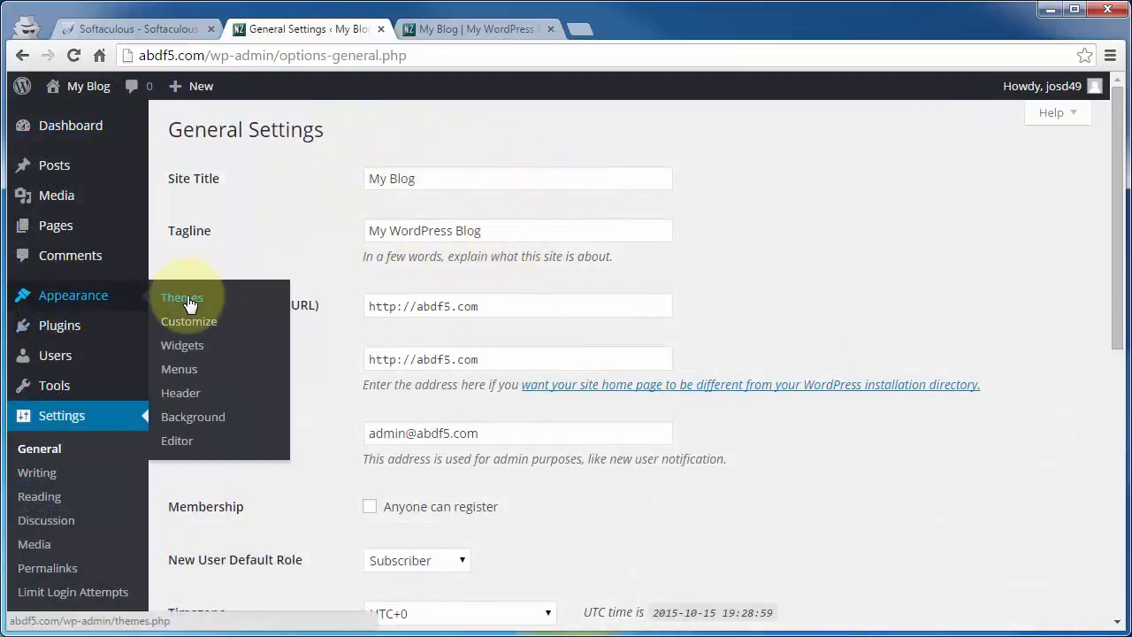